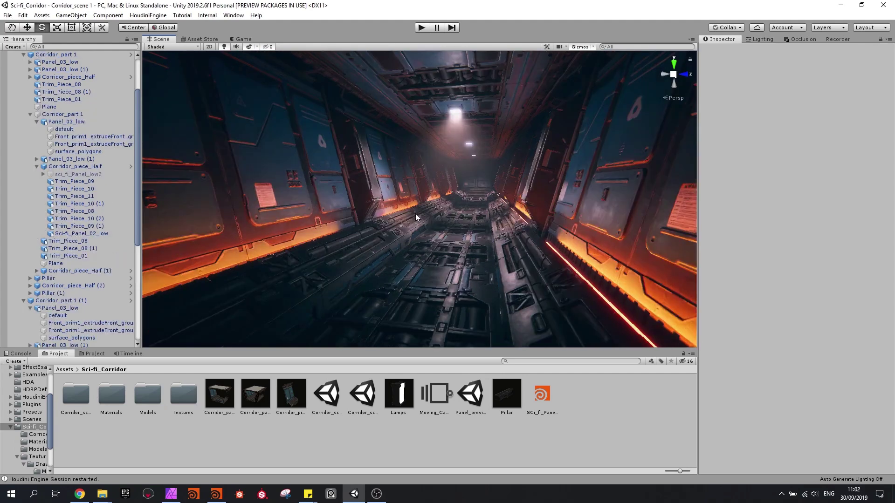
# - Inspect the wall and ceiling panels of the sci-fi corridor in the Unity scene
pyautogui.click(311, 188)
pyautogui.moveTo(311, 188); pyautogui.dragTo(317, 151, button='right')
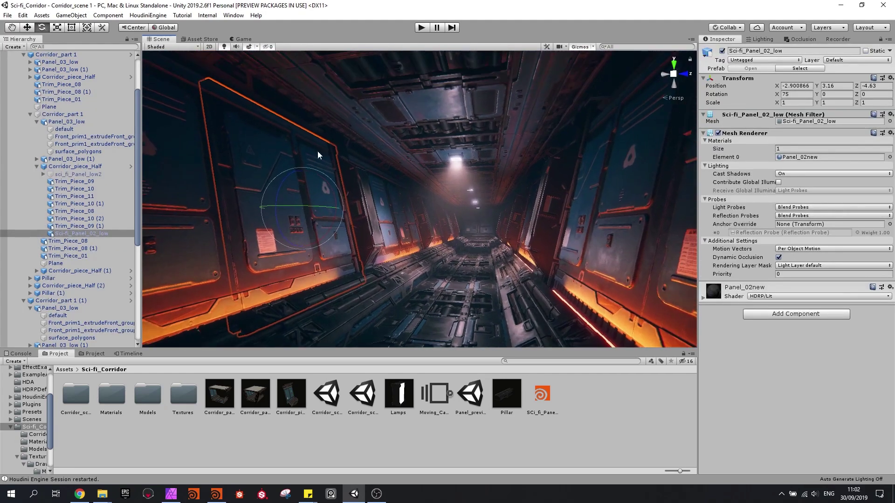
pyautogui.click(359, 117)
pyautogui.moveTo(362, 126); pyautogui.dragTo(376, 187, button='right')
pyautogui.click(362, 209)
pyautogui.click(363, 209)
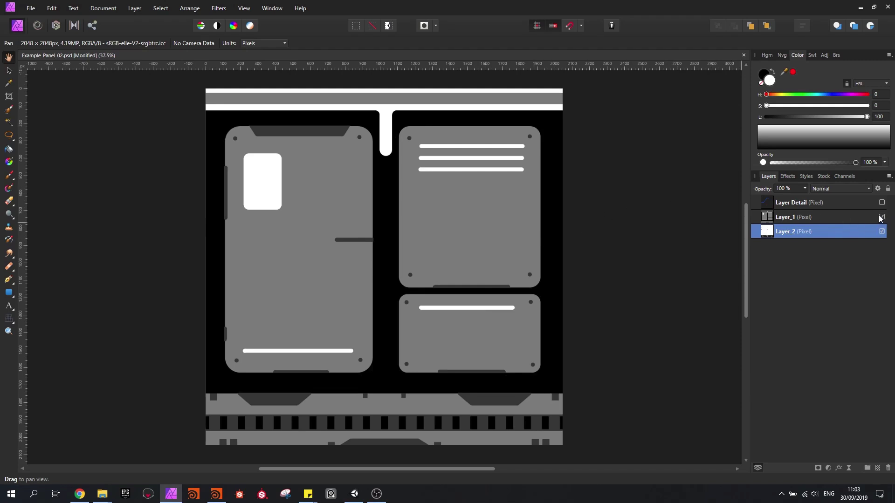
# - In Affinity Photo, toggle Layer_1 off and back on in Example_Panel_02.psd, and make Layer Detail visible
pyautogui.click(800, 217)
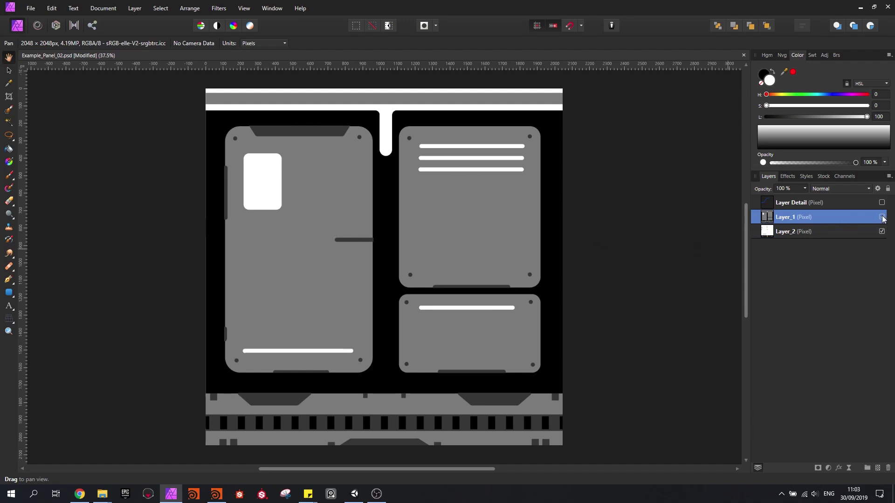
pyautogui.click(882, 217)
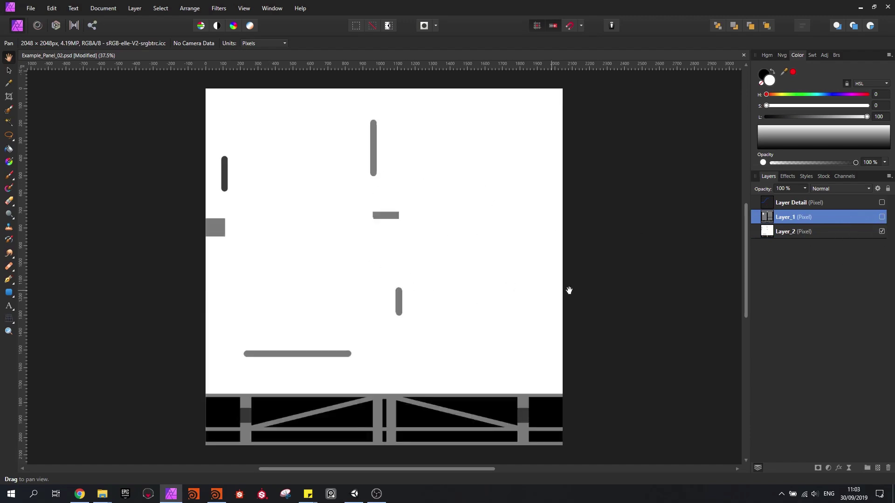
pyautogui.click(883, 217)
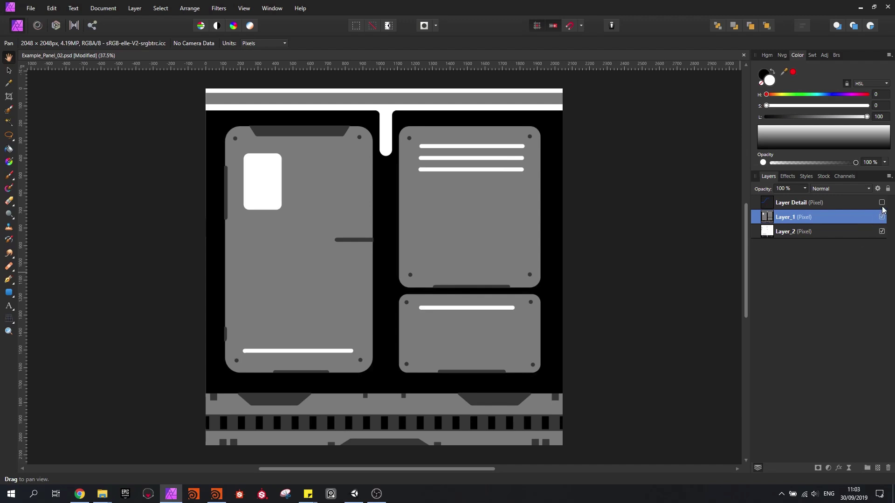
pyautogui.click(882, 203)
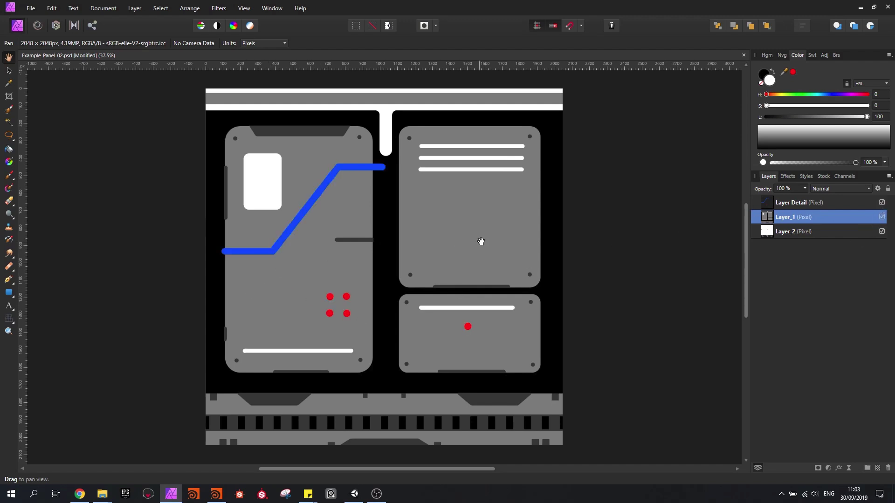
# - Switch to Houdini and examine the panel geometry generated by the SCi fi Panel generator node
pyautogui.hotkey('alt', 'Tab')
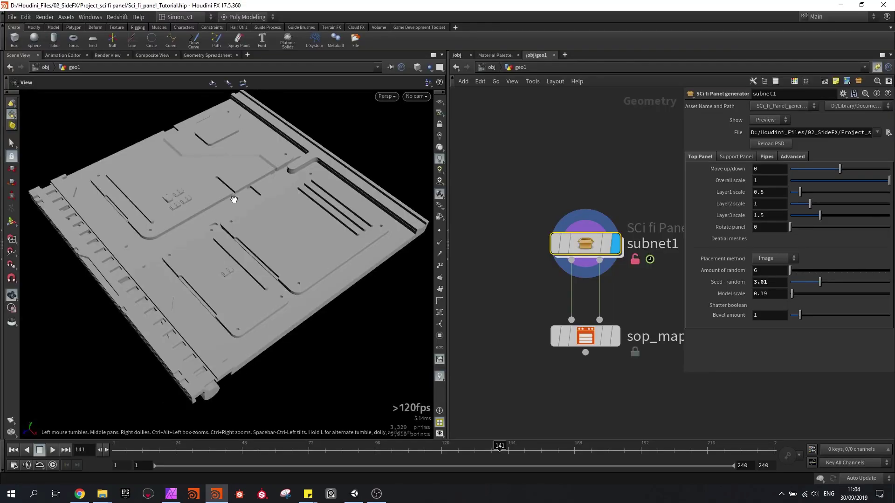
pyautogui.press('h')
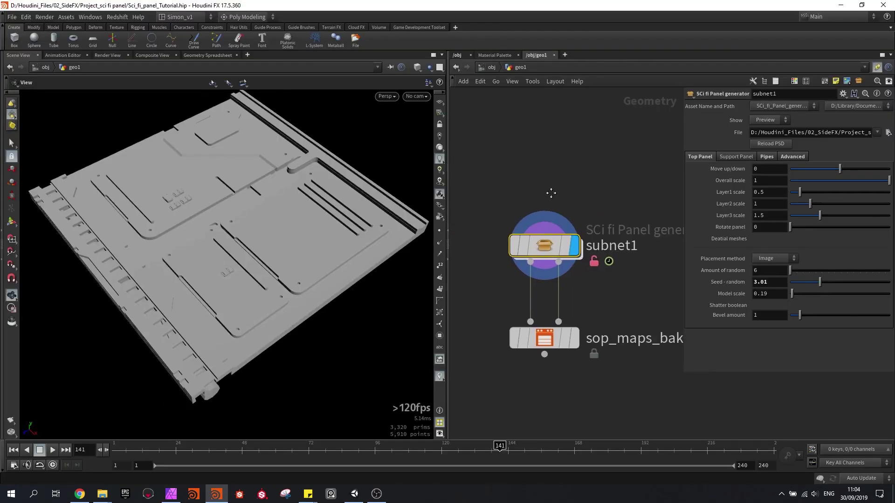
pyautogui.moveTo(545, 186); pyautogui.dragTo(565, 203, button='middle')
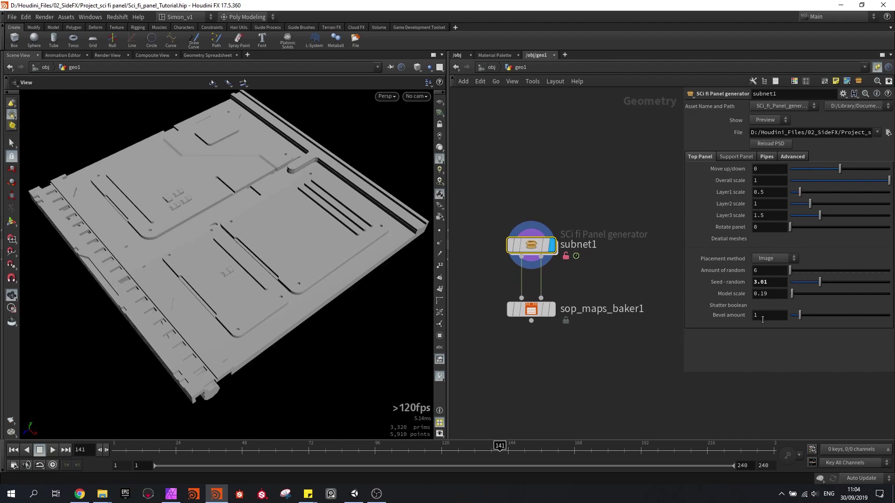
pyautogui.moveTo(296, 258); pyautogui.dragTo(263, 255)
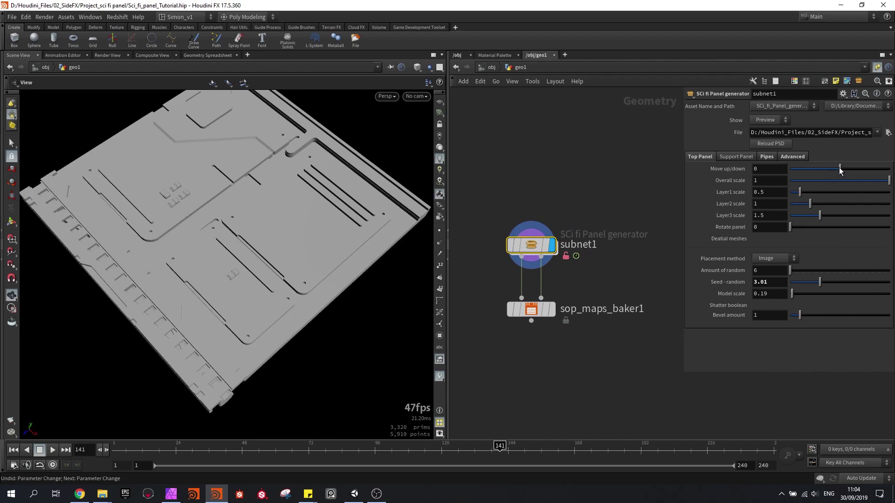
# - Try shifting the top panel up or down and sliding the manually placed pipe, undoing each change
pyautogui.moveTo(839, 168)
pyautogui.mouseDown()
pyautogui.moveTo(847, 168)
pyautogui.moveTo(819, 175)
pyautogui.moveTo(840, 181)
pyautogui.mouseUp()
pyautogui.hotkey('ctrl', 'z')
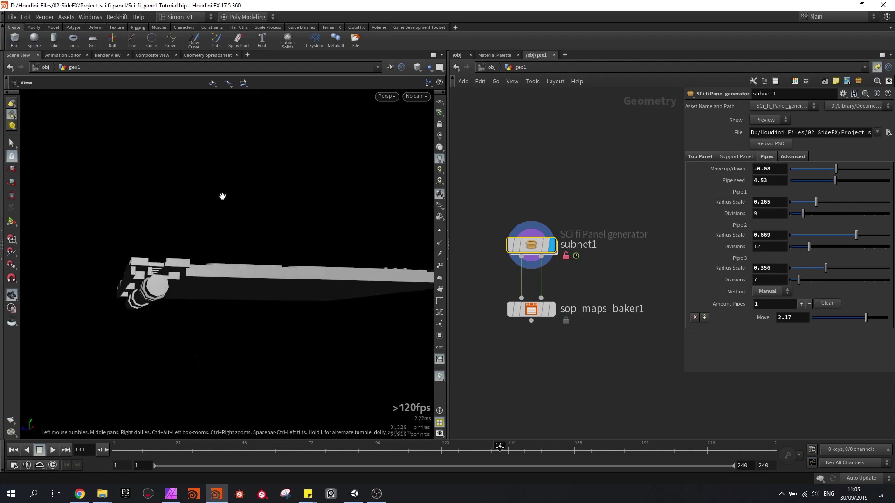
pyautogui.moveTo(214, 281)
pyautogui.mouseDown()
pyautogui.moveTo(186, 260)
pyautogui.moveTo(221, 270)
pyautogui.mouseUp()
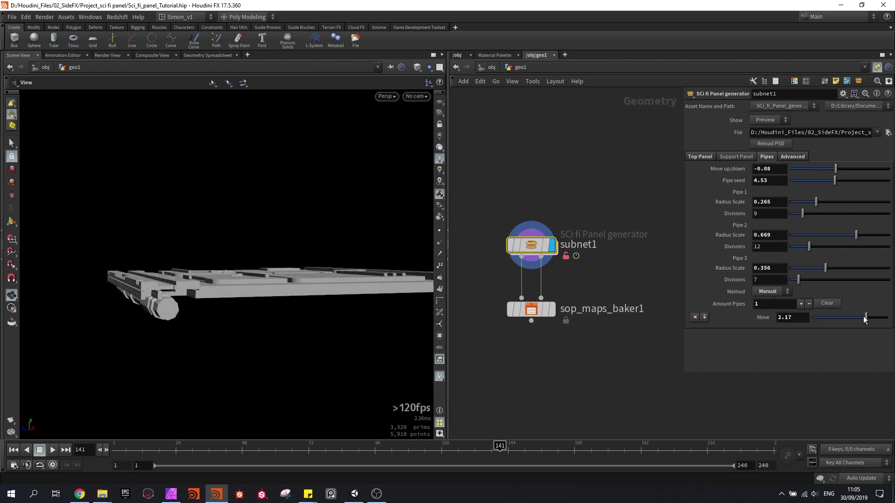
pyautogui.moveTo(865, 318)
pyautogui.mouseDown()
pyautogui.moveTo(847, 317)
pyautogui.moveTo(864, 318)
pyautogui.mouseUp()
pyautogui.hotkey('ctrl', 'z')
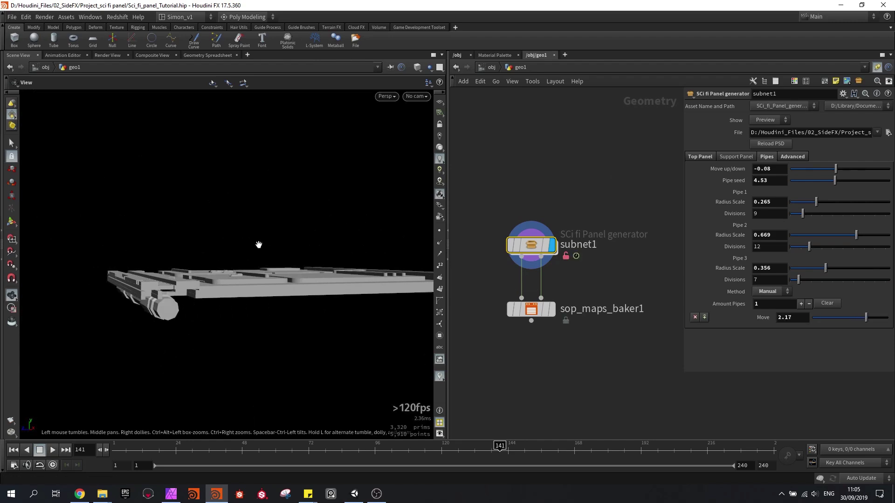
# - Set the pipe placement method to All pipe and view the pipes on the panel's underside
pyautogui.moveTo(257, 244); pyautogui.dragTo(270, 204)
pyautogui.moveTo(186, 323); pyautogui.dragTo(196, 300)
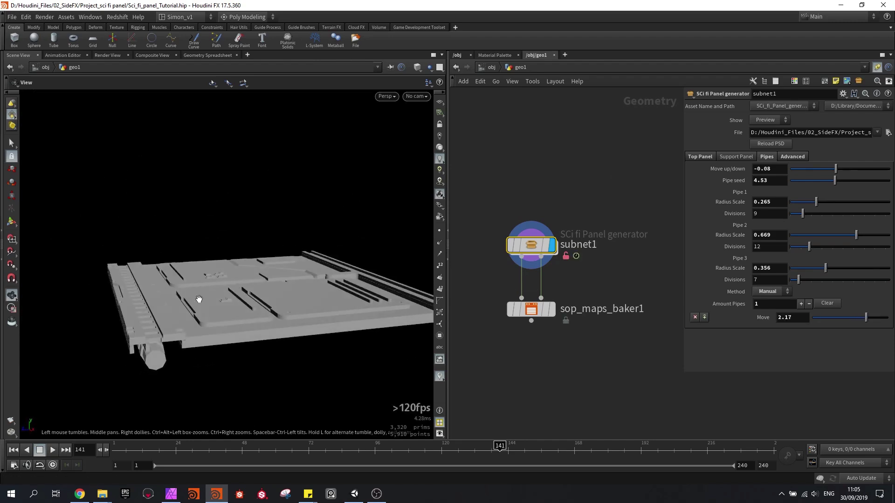
pyautogui.click(768, 291)
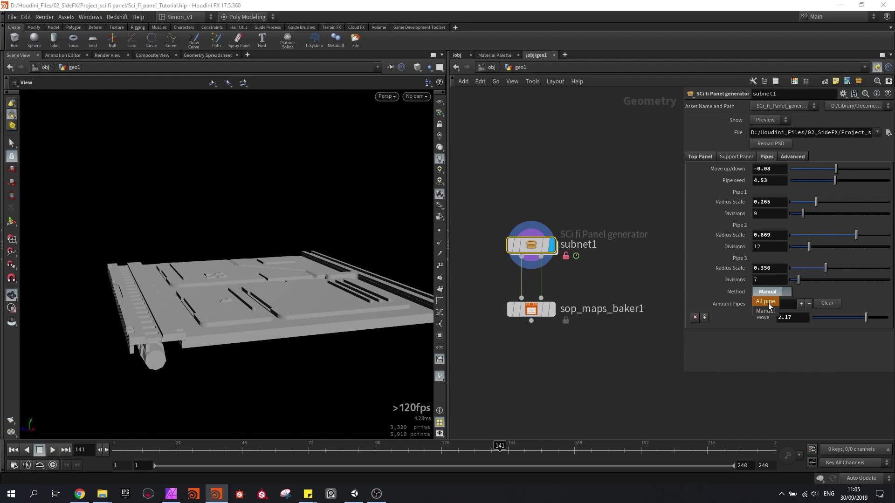
pyautogui.click(768, 303)
pyautogui.moveTo(261, 317); pyautogui.dragTo(208, 275)
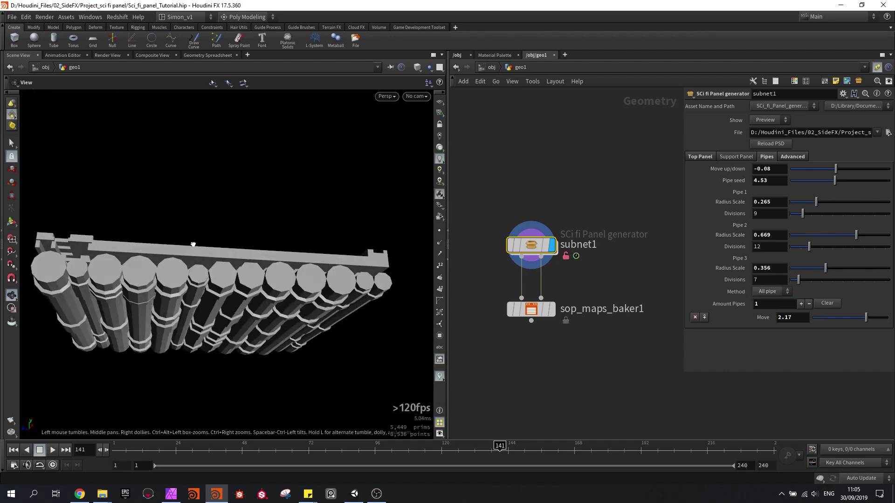
# - Set the radius scales of pipes 1, 2 and 3 to 0.347, 0.61 and 0.31, adjust their divisions, and open the advanced settings
pyautogui.moveTo(801, 202); pyautogui.dragTo(825, 202)
pyautogui.moveTo(856, 235)
pyautogui.mouseDown()
pyautogui.moveTo(819, 235)
pyautogui.moveTo(847, 238)
pyautogui.mouseUp()
pyautogui.moveTo(825, 273)
pyautogui.mouseDown()
pyautogui.moveTo(794, 274)
pyautogui.moveTo(828, 278)
pyautogui.moveTo(797, 276)
pyautogui.moveTo(812, 279)
pyautogui.mouseUp()
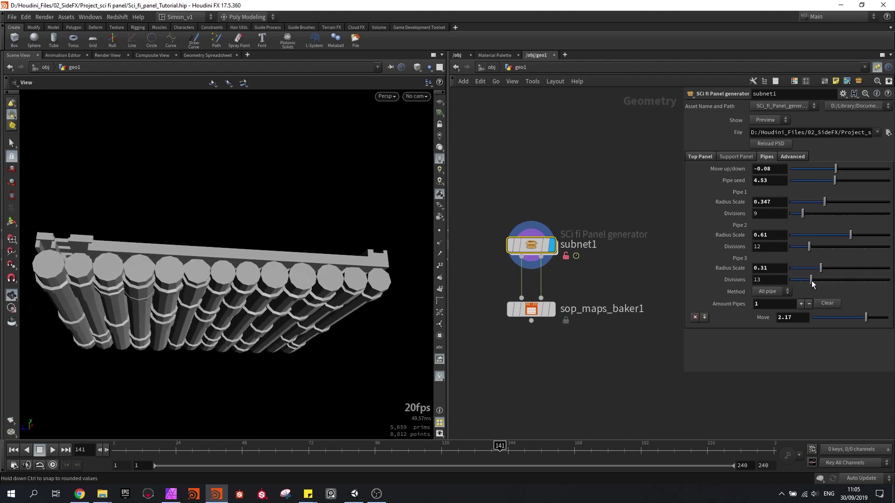
pyautogui.moveTo(806, 245); pyautogui.dragTo(819, 247)
pyautogui.moveTo(804, 214)
pyautogui.mouseDown()
pyautogui.moveTo(820, 219)
pyautogui.moveTo(800, 200)
pyautogui.moveTo(811, 202)
pyautogui.mouseUp()
pyautogui.click(788, 160)
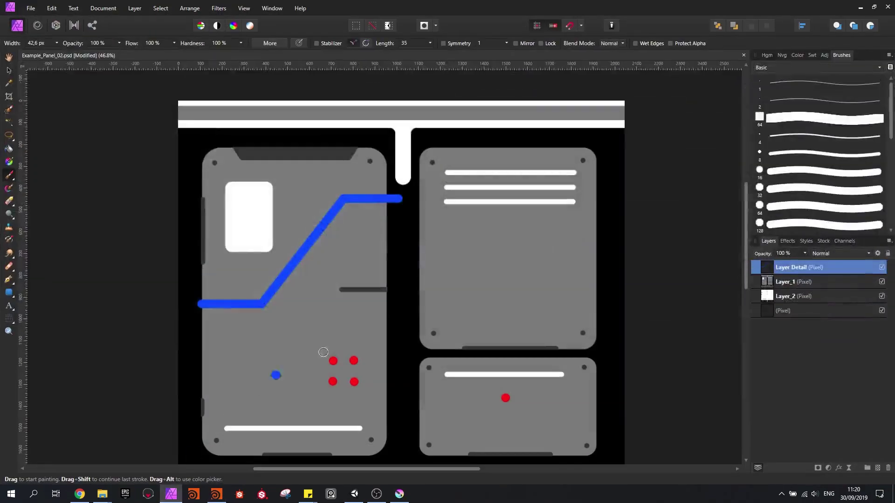
# - In Affinity Photo, undo the stray blue dots and paint a stepped blue line across the upper-right plate on Layer Detail
pyautogui.moveTo(392, 292); pyautogui.dragTo(405, 254, button='middle')
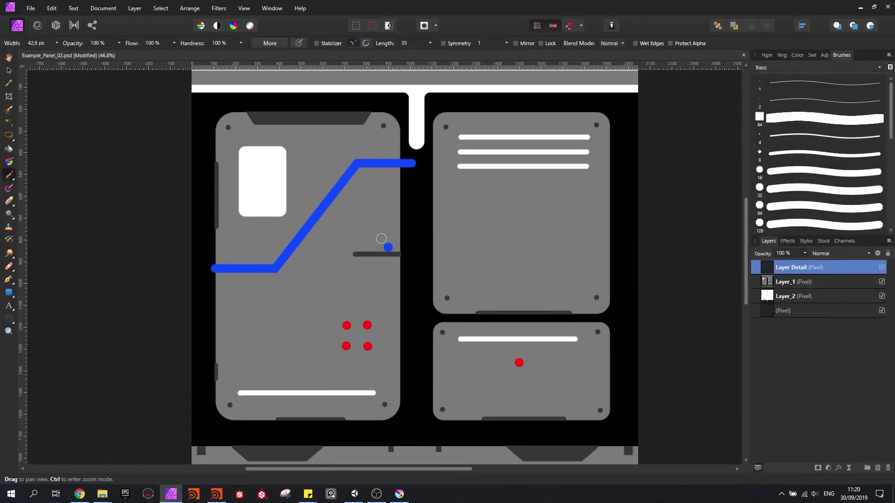
pyautogui.hotkey('ctrl', 'z')
pyautogui.moveTo(462, 290); pyautogui.dragTo(491, 256, button='middle')
pyautogui.hotkey('ctrl', 'z')
pyautogui.moveTo(450, 172)
pyautogui.mouseDown()
pyautogui.moveTo(506, 174)
pyautogui.moveTo(540, 210)
pyautogui.moveTo(659, 212)
pyautogui.mouseUp()
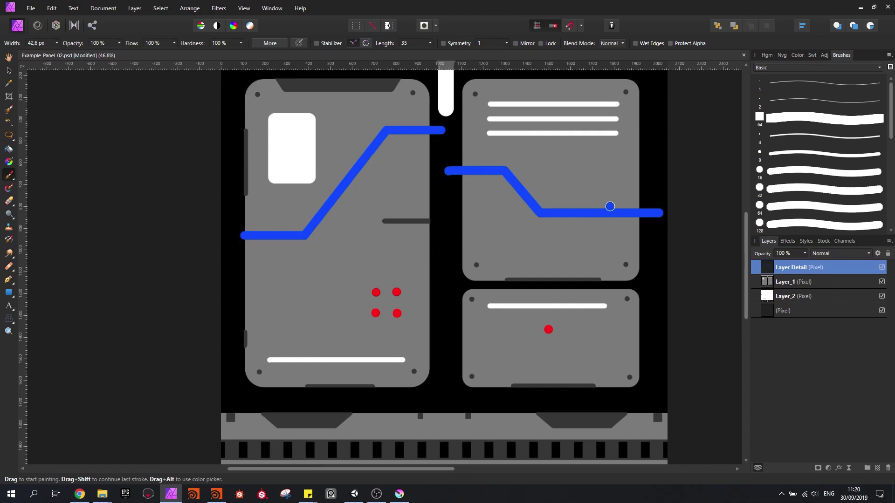
# - Switch to Houdini, reload the PSD in the panel generator, and inspect the new line detail on the model
pyautogui.hotkey('alt', 'Tab')
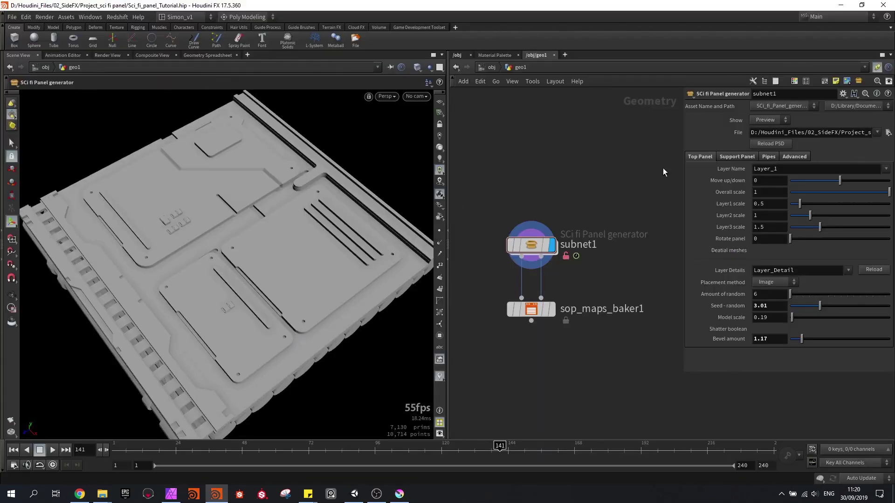
pyautogui.click(774, 144)
pyautogui.scroll(4, 306, 252)
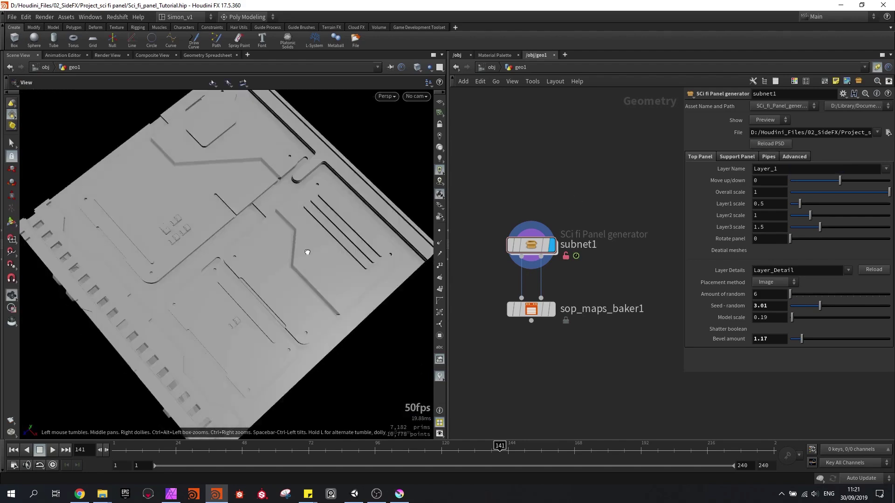
pyautogui.keyDown('alt'); pyautogui.moveTo(298, 253); pyautogui.dragTo(280, 227); pyautogui.keyUp('alt')
pyautogui.press('Escape')
pyautogui.press('Return')
pyautogui.keyDown('alt'); pyautogui.moveTo(282, 290); pyautogui.dragTo(276, 288); pyautogui.keyUp('alt')
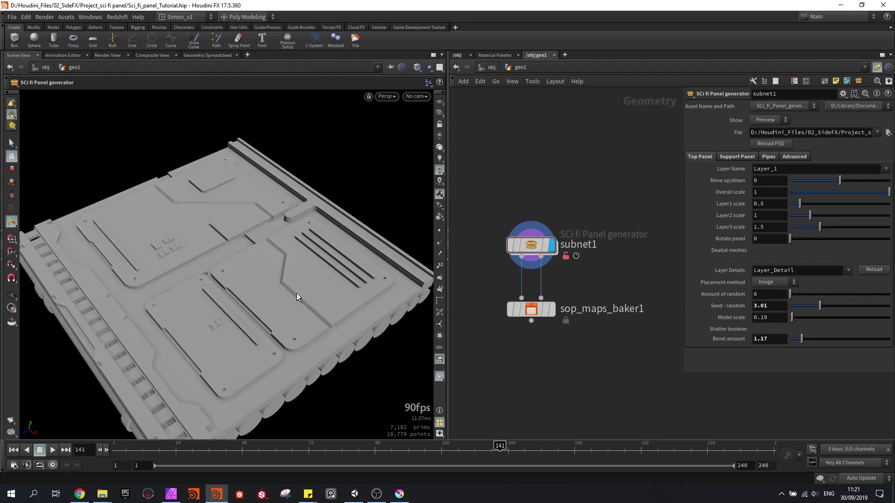
pyautogui.moveTo(297, 294)
pyautogui.keyDown('alt'); pyautogui.mouseDown()
pyautogui.moveTo(282, 299)
pyautogui.moveTo(285, 292)
pyautogui.mouseUp(); pyautogui.keyUp('alt')
# - Set the panel generator to show the Low version of the model
pyautogui.click(764, 121)
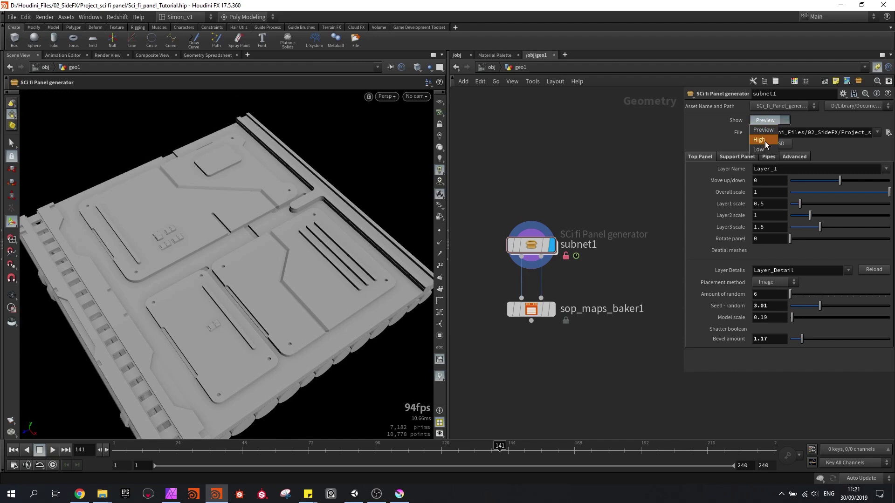
pyautogui.click(659, 151)
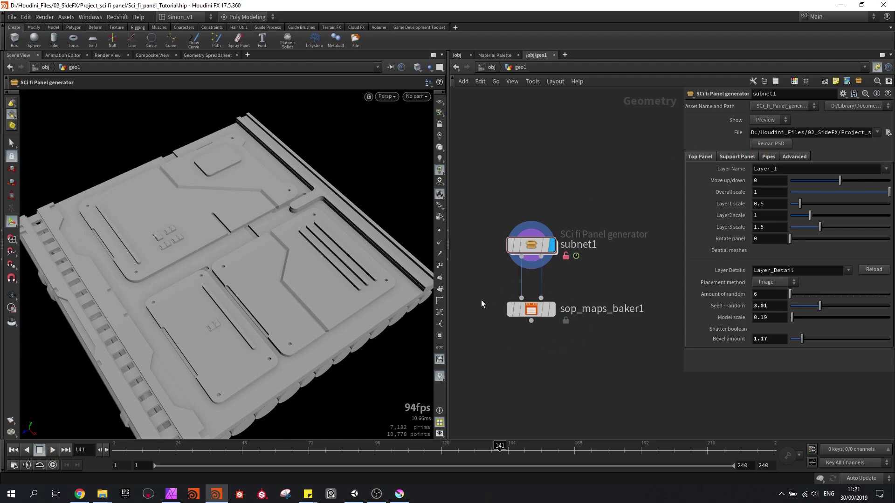
pyautogui.click(771, 122)
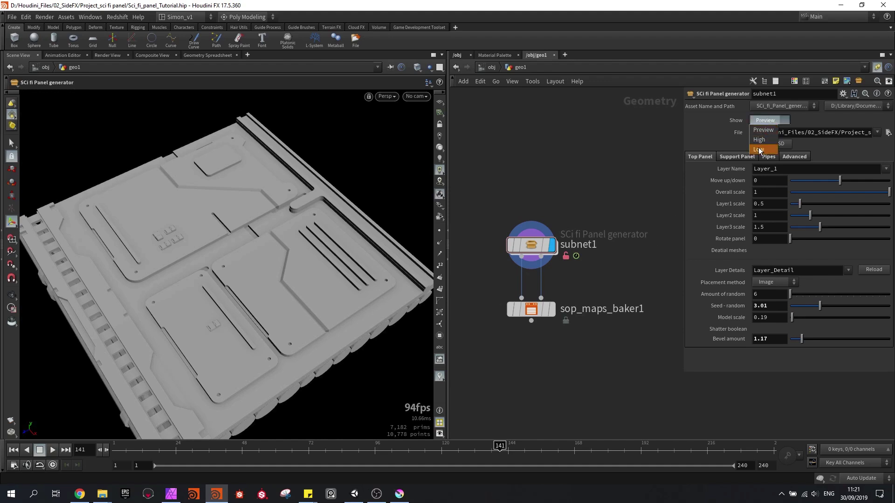
pyautogui.click(759, 150)
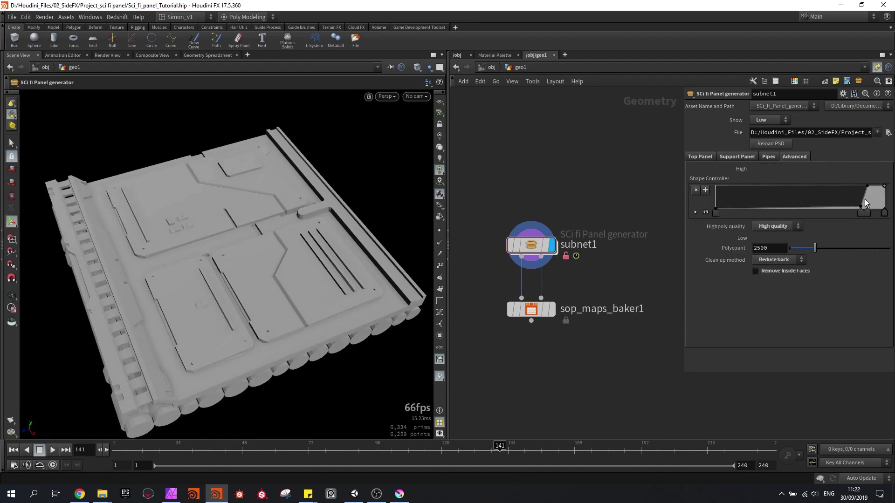
# - Inspect the low-poly panel from several angles and review the polycount and clean up method options
pyautogui.keyDown('alt'); pyautogui.moveTo(359, 204); pyautogui.dragTo(264, 186); pyautogui.keyUp('alt')
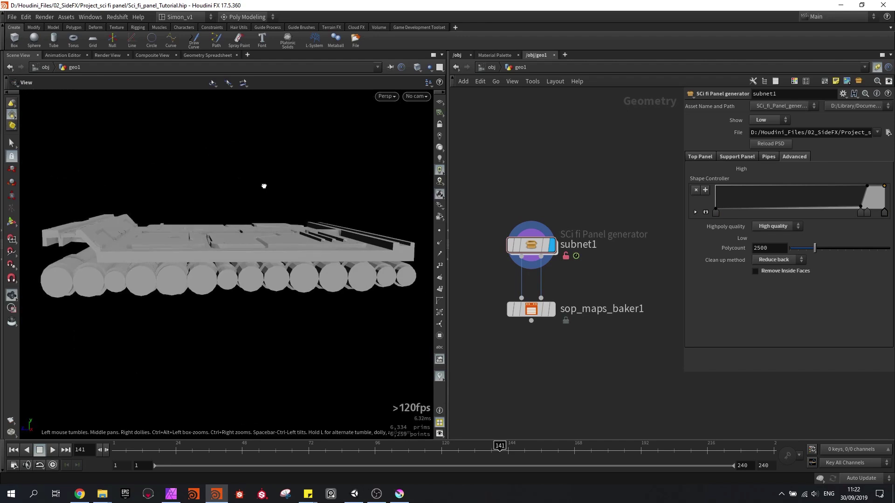
pyautogui.moveTo(114, 230); pyautogui.dragTo(152, 232)
pyautogui.press('Return')
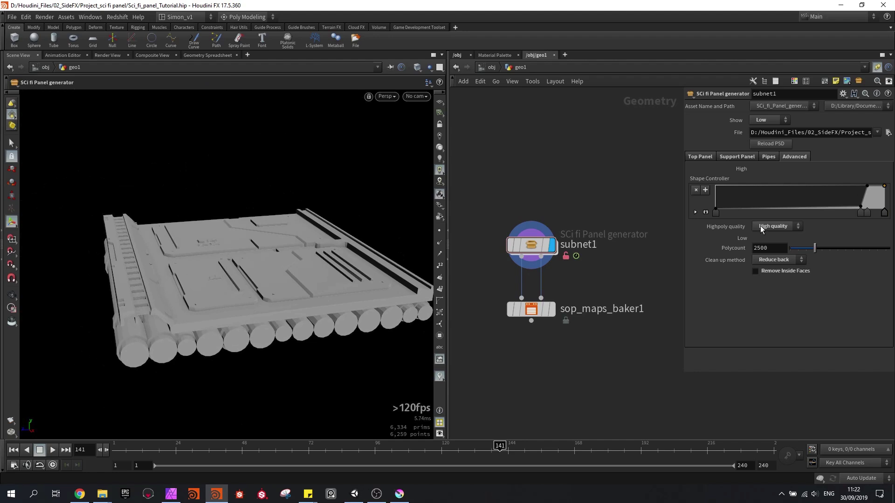
pyautogui.click(780, 248)
pyautogui.click(770, 262)
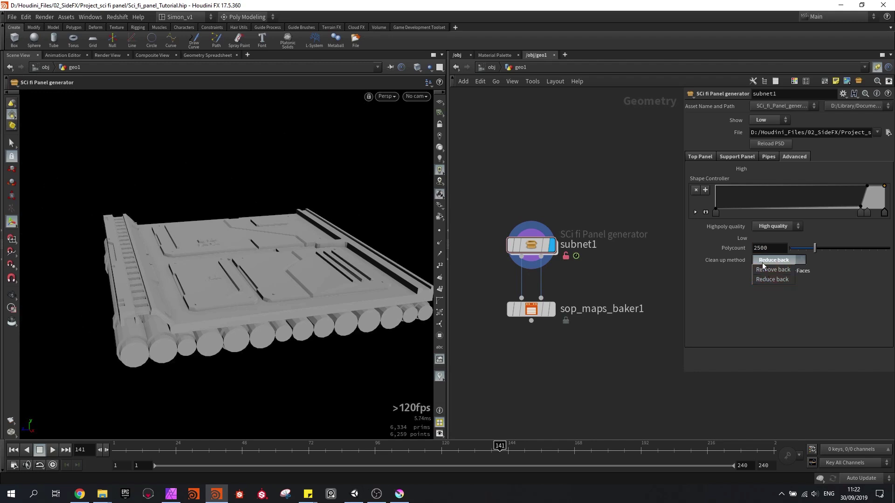
pyautogui.click(754, 305)
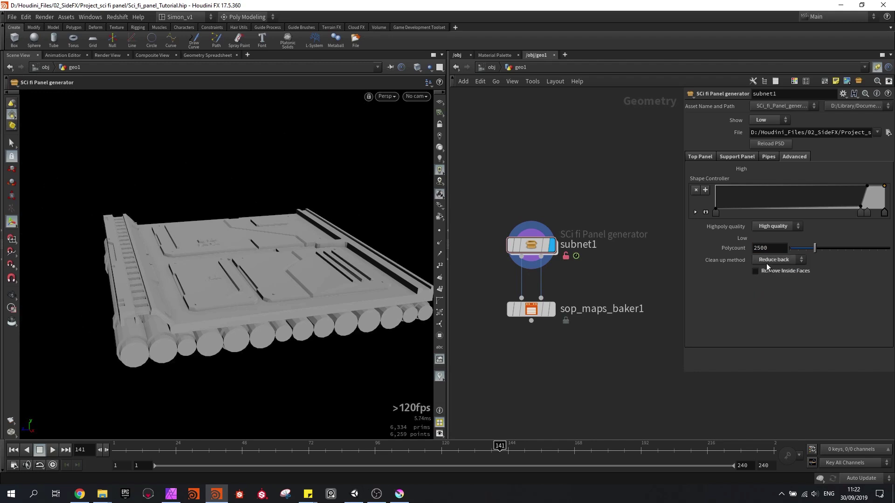
pyautogui.keyDown('alt'); pyautogui.moveTo(262, 270); pyautogui.dragTo(269, 295); pyautogui.keyUp('alt')
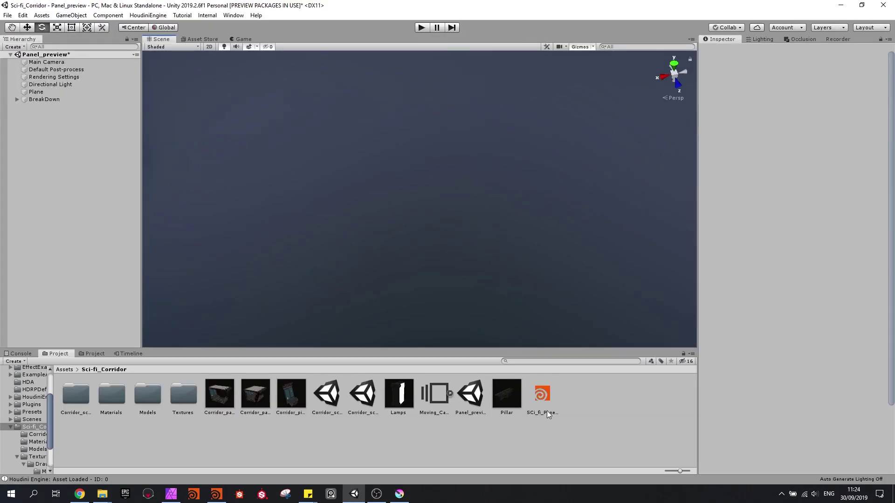
# - In Unity, place the SCi_fi_Panel_generator asset into the Panel_preview scene and frame the generated panel
pyautogui.click(546, 412)
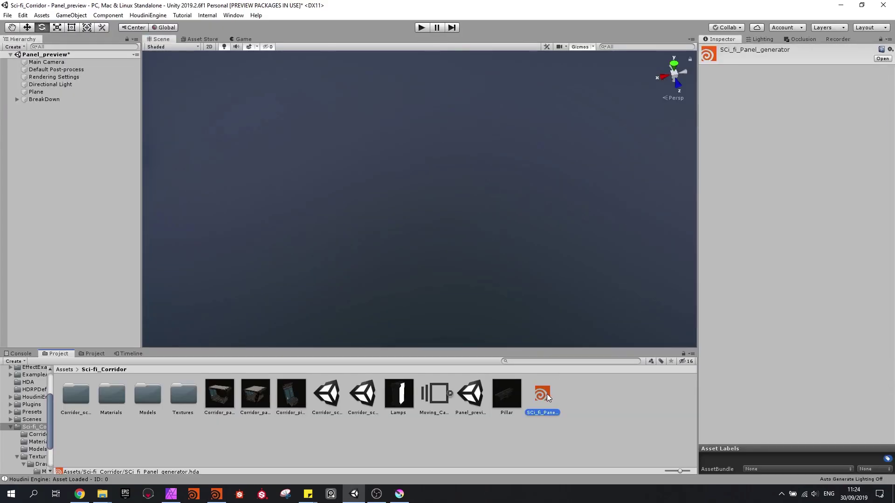
pyautogui.moveTo(547, 394); pyautogui.dragTo(495, 171)
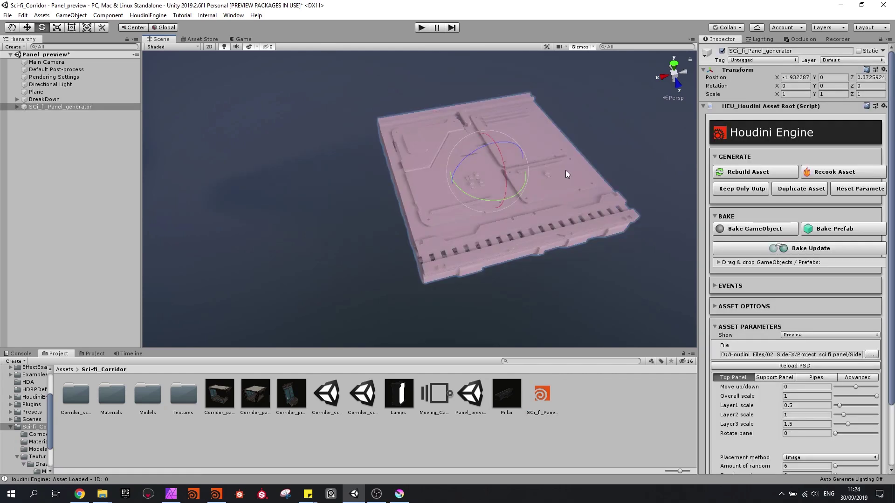
pyautogui.press('w')
pyautogui.press('d')
pyautogui.moveTo(566, 170); pyautogui.dragTo(557, 167, button='right')
pyautogui.keyDown('alt'); pyautogui.moveTo(557, 167); pyautogui.dragTo(587, 172); pyautogui.keyUp('alt')
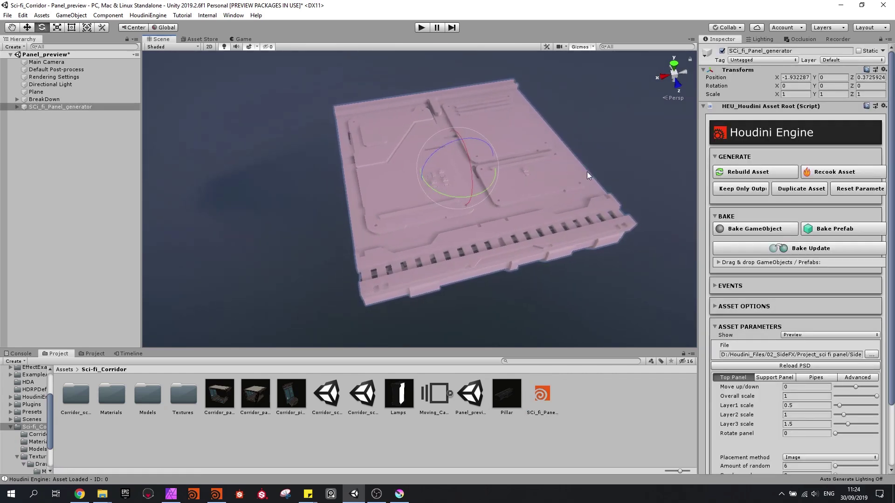
# - Review the Show options and the Top Panel parameters of the SCi_fi_Panel_generator asset, keeping Preview
pyautogui.click(793, 335)
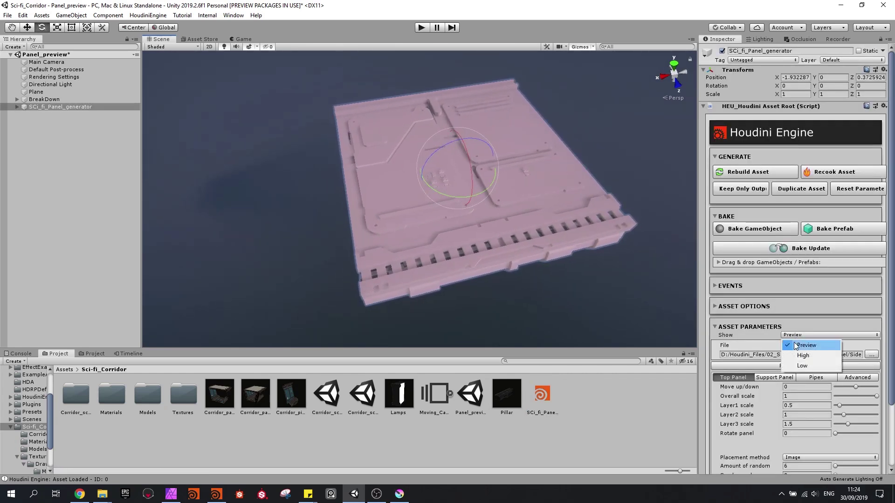
pyautogui.click(760, 339)
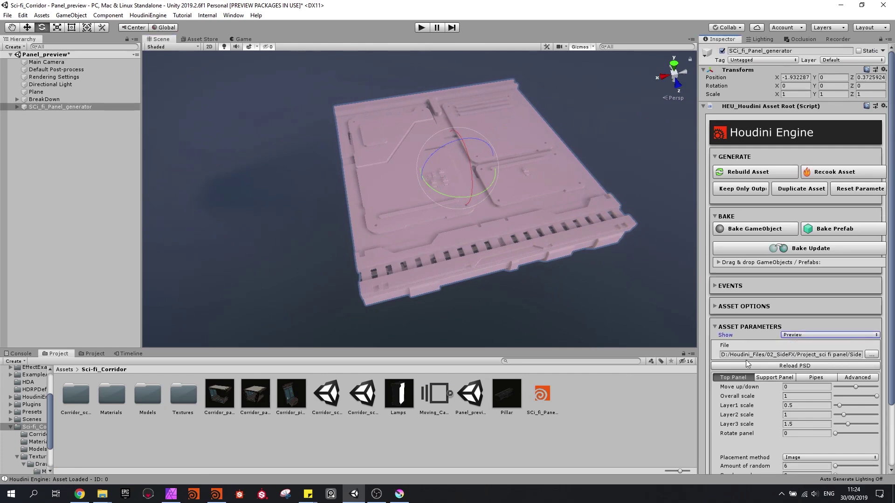
pyautogui.scroll(-3, 827, 395)
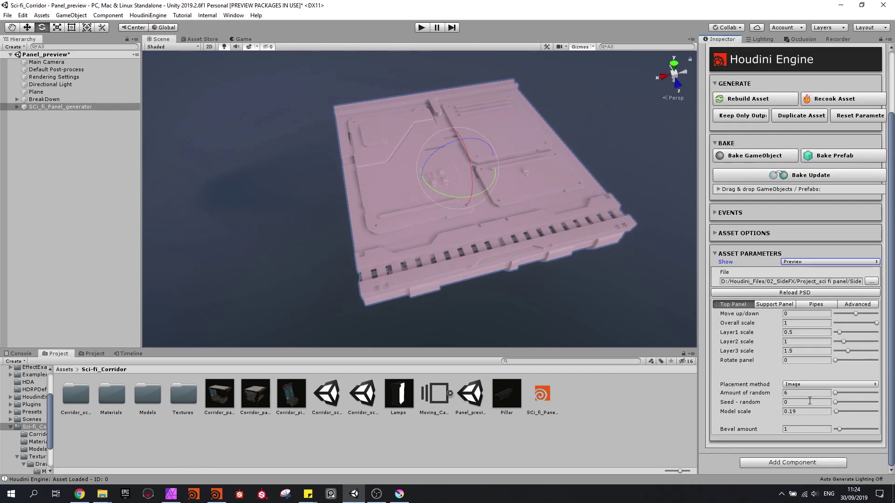
# - Move the top panel up by about 0.045 and set Layer2 scale to about 1.74 and Layer3 scale to about 2.87
pyautogui.moveTo(854, 313); pyautogui.dragTo(859, 353)
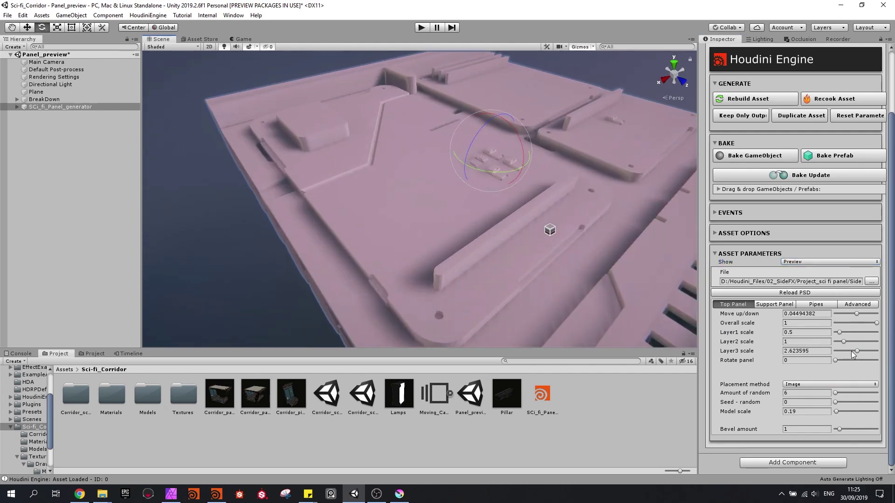
pyautogui.click(851, 351)
pyautogui.click(851, 342)
pyautogui.click(859, 351)
pyautogui.moveTo(520, 251); pyautogui.dragTo(517, 243, button='right')
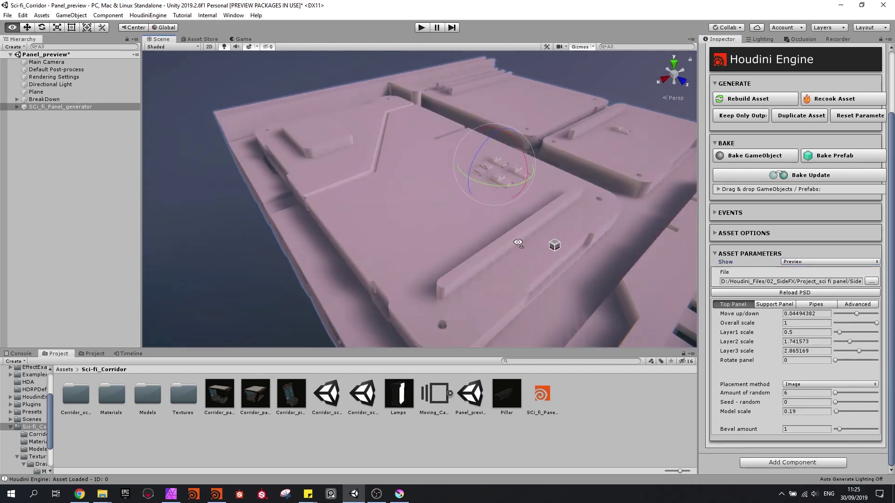
pyautogui.keyDown('alt'); pyautogui.moveTo(518, 243); pyautogui.dragTo(537, 240); pyautogui.keyUp('alt')
# - Try the random placement method for the small detail models and raise the Amount of random to 7866
pyautogui.click(831, 384)
pyautogui.click(798, 401)
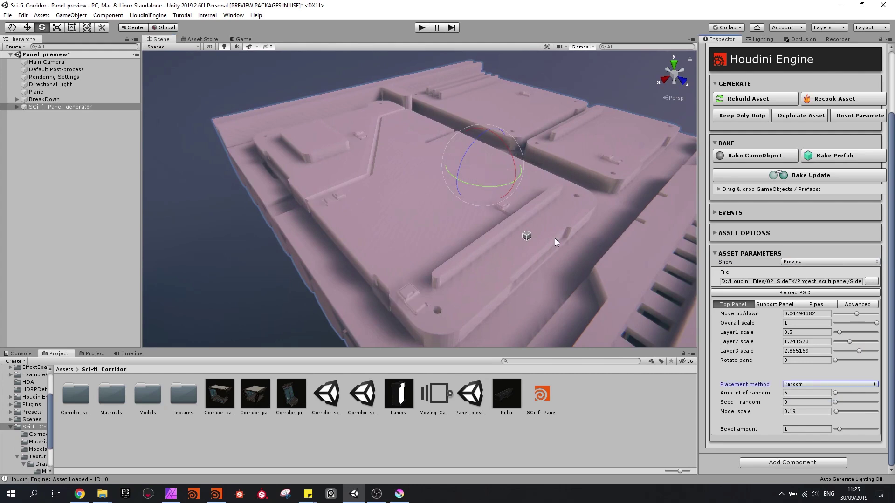
pyautogui.moveTo(836, 393); pyautogui.dragTo(846, 394)
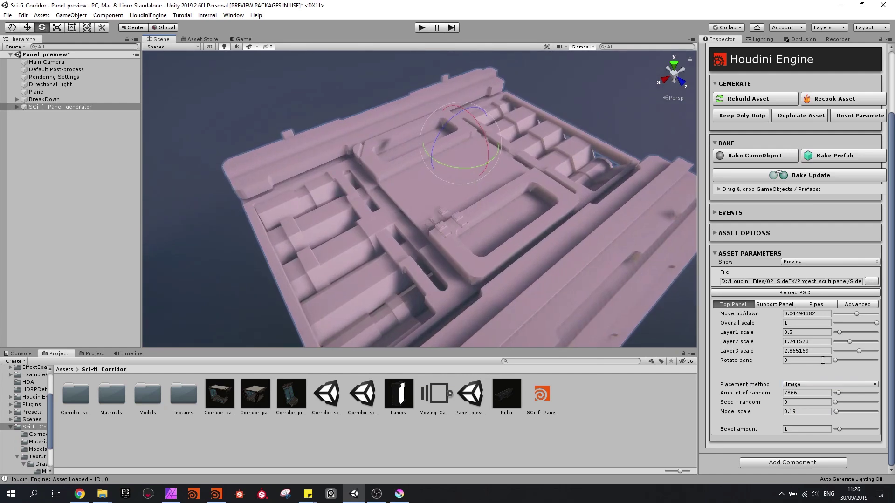
# - Set the top panel's Layer2 scale to 1 and Layer3 scale to 1.5
pyautogui.write('1')
pyautogui.moveTo(808, 352); pyautogui.dragTo(773, 351)
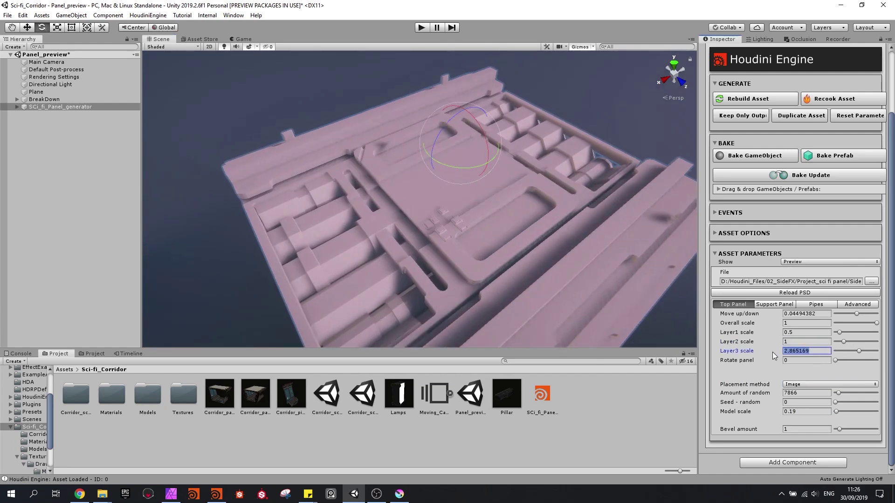
pyautogui.write('1.5')
pyautogui.press('Return')
# - Change the detail placement method to Symmetry and set the Amount of random to 5
pyautogui.click(829, 384)
pyautogui.click(819, 415)
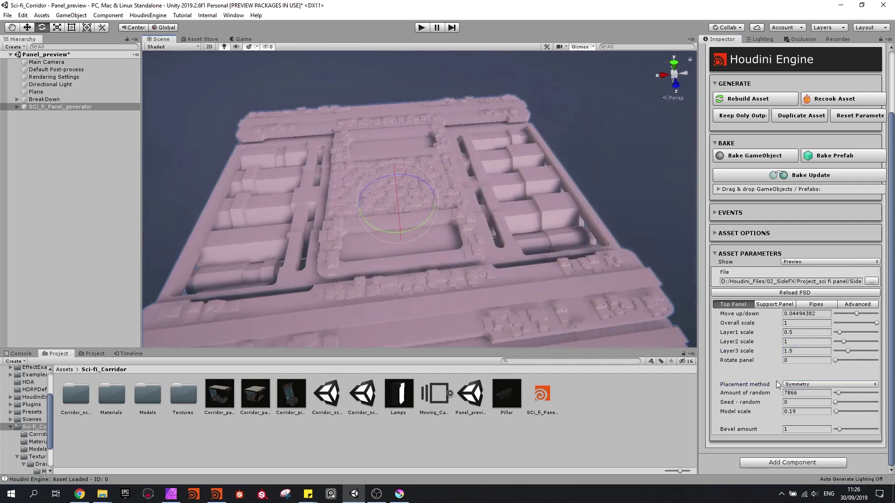
pyautogui.moveTo(839, 393); pyautogui.dragTo(838, 393)
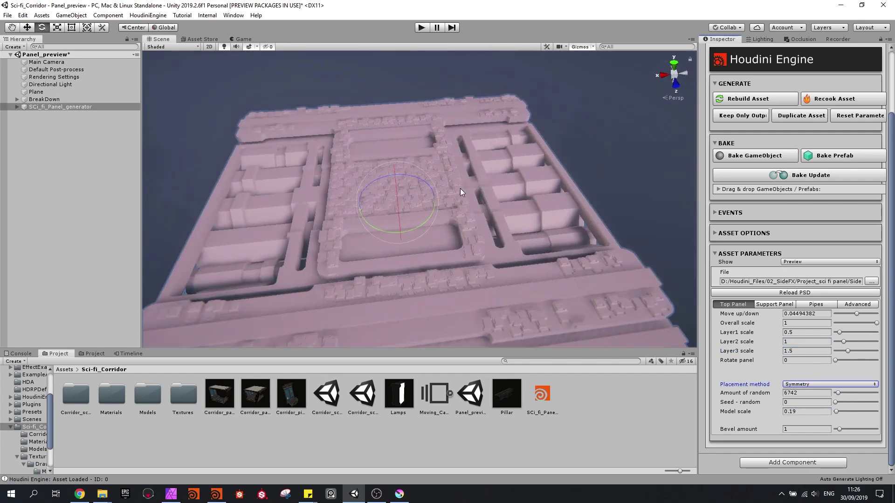
pyautogui.moveTo(490, 194); pyautogui.dragTo(475, 191, button='right')
pyautogui.click(803, 393)
pyautogui.write('5')
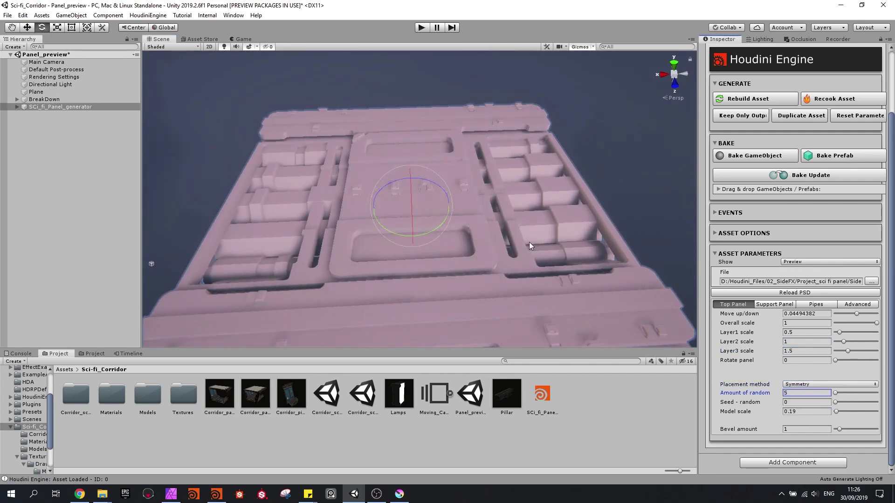
pyautogui.press('Return')
# - Adjust the radius scales and divisions in the pipe settings and inspect the resulting panel
pyautogui.click(809, 305)
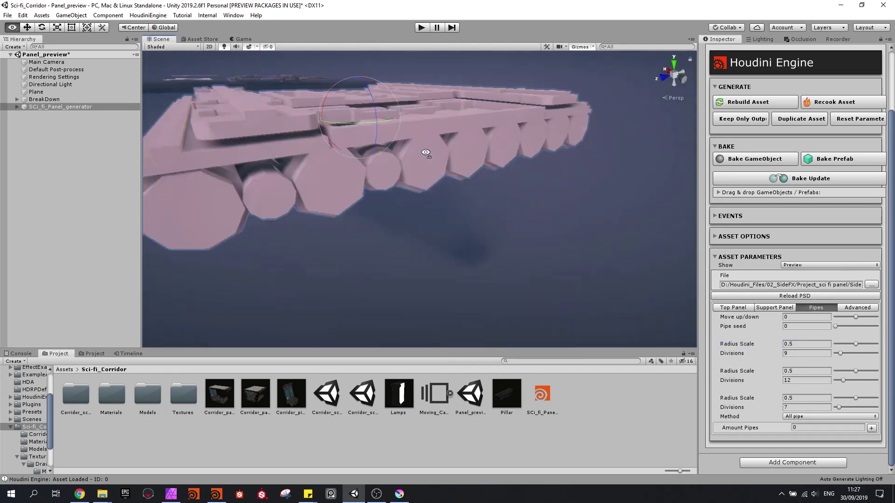
pyautogui.click(857, 344)
pyautogui.moveTo(856, 345); pyautogui.dragTo(848, 380)
pyautogui.moveTo(856, 397); pyautogui.dragTo(849, 396)
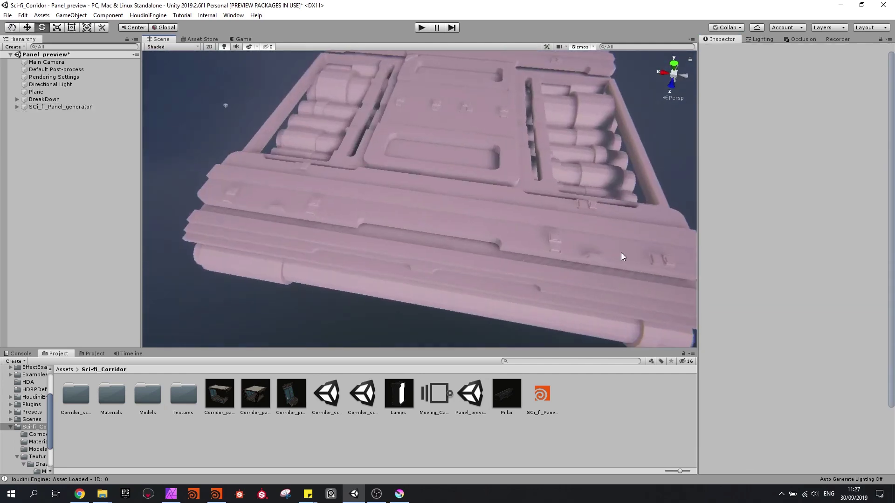
pyautogui.scroll(-4, 621, 252)
pyautogui.keyDown('alt'); pyautogui.moveTo(494, 208); pyautogui.dragTo(590, 203); pyautogui.keyUp('alt')
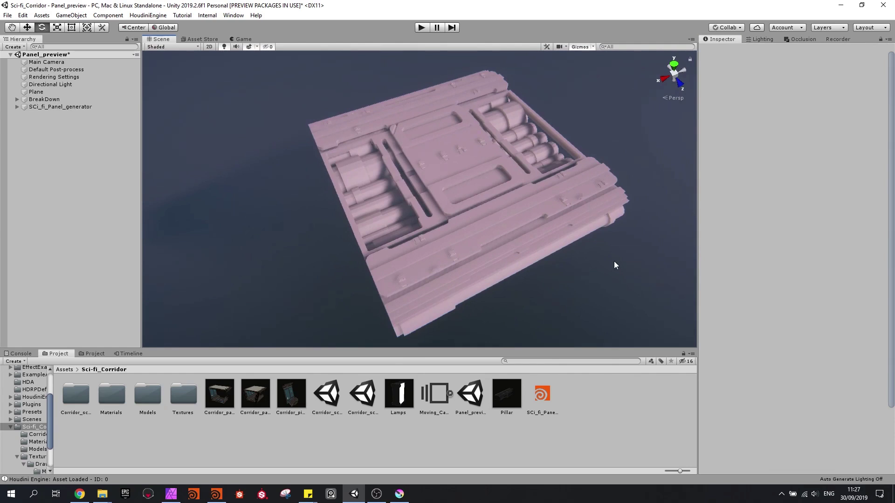
pyautogui.keyDown('alt'); pyautogui.moveTo(614, 262); pyautogui.dragTo(605, 267); pyautogui.keyUp('alt')
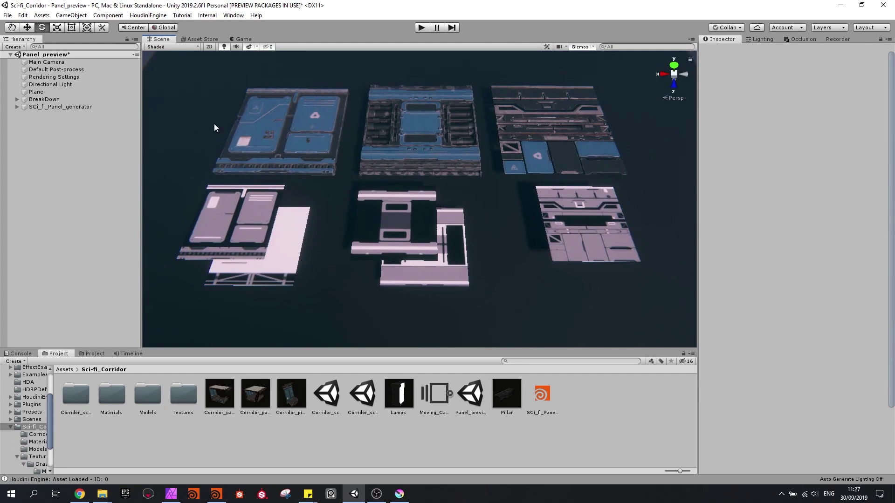
# - Examine Sci-fi_Panel_02_low and Panel_03_low in the breakdown layout together with the source image planes in front of each
pyautogui.click(280, 120)
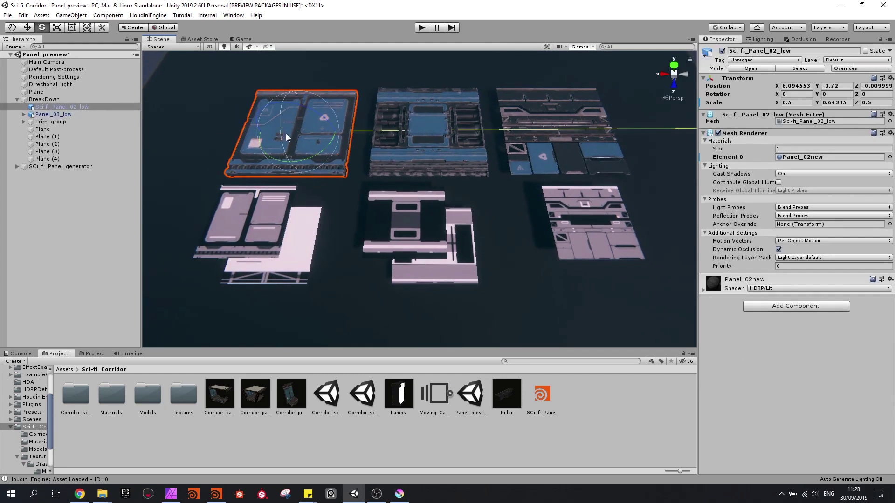
pyautogui.click(267, 218)
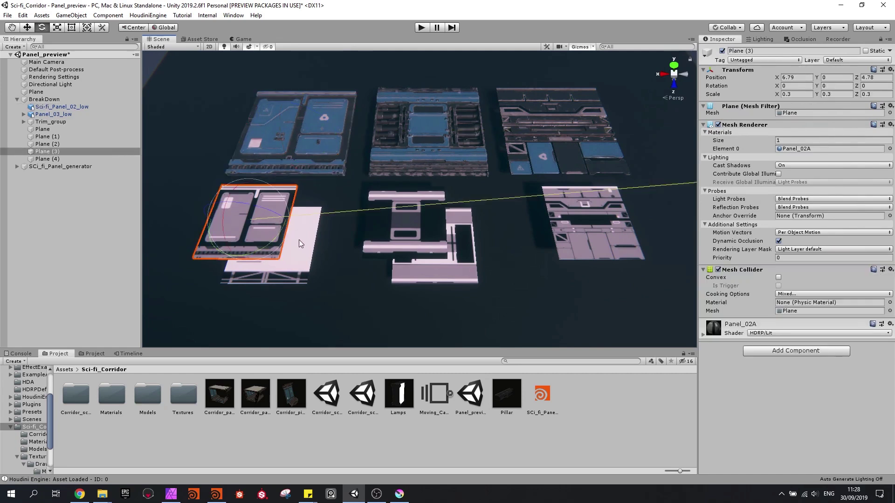
pyautogui.click(309, 244)
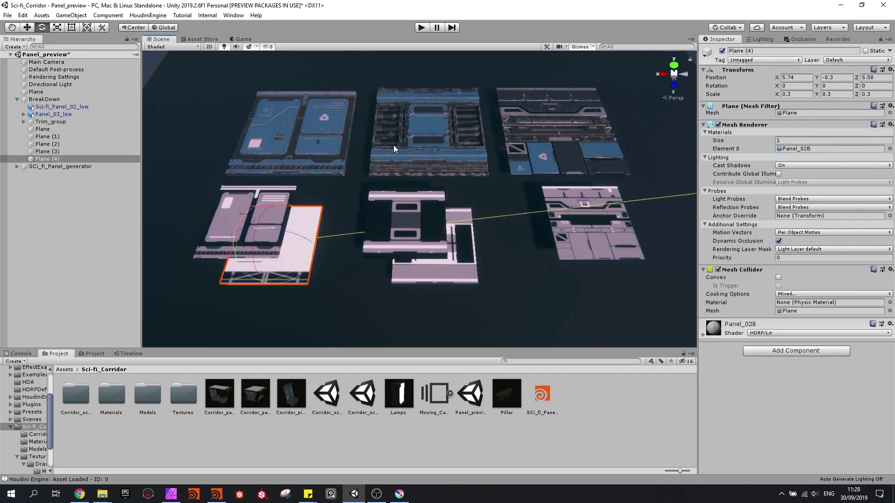
pyautogui.click(409, 147)
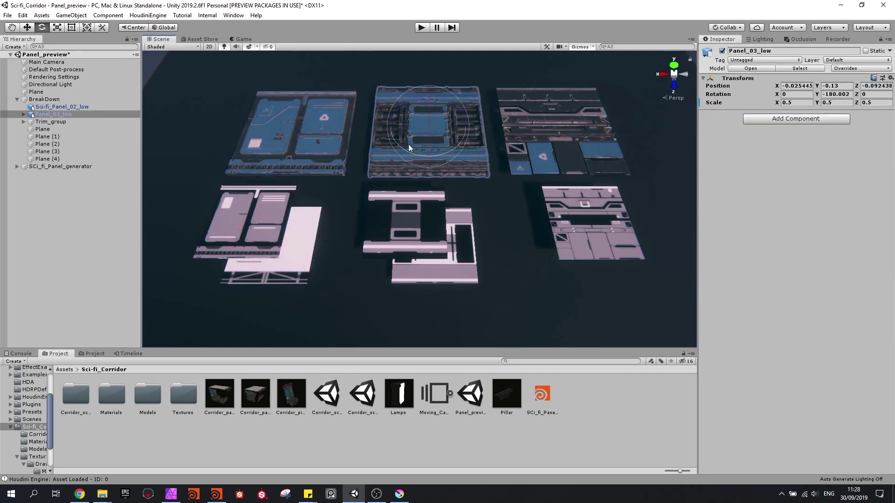
pyautogui.click(426, 215)
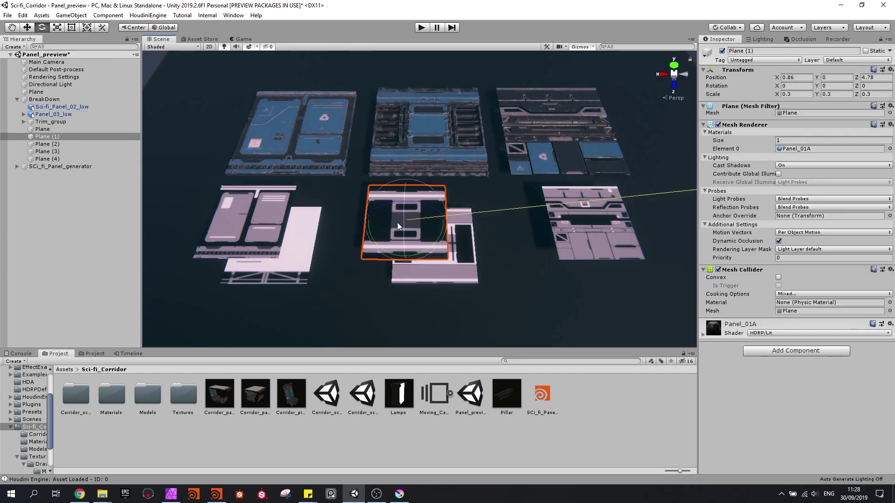
pyautogui.click(466, 255)
# - Examine the trim's source image plane and several individual pieces of Trim_group, including Trim_Piece_12
pyautogui.keyDown('alt'); pyautogui.moveTo(480, 202); pyautogui.dragTo(471, 178); pyautogui.keyUp('alt')
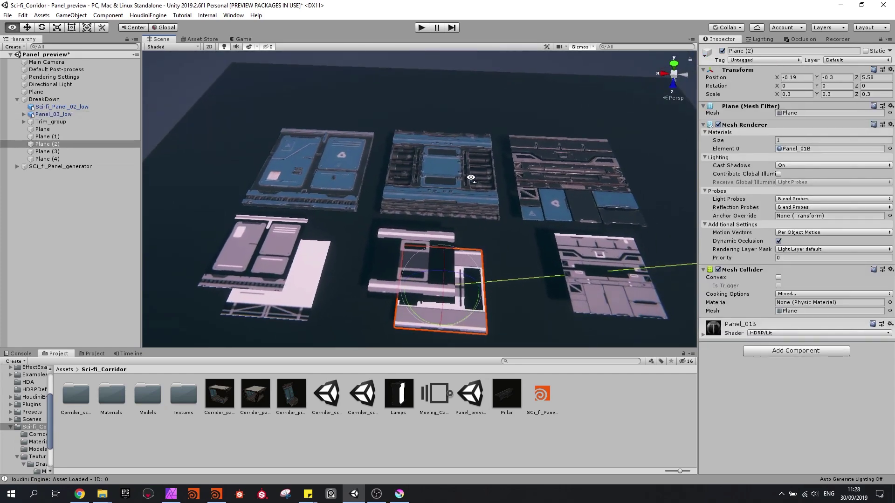
pyautogui.press('d')
pyautogui.moveTo(471, 178); pyautogui.dragTo(477, 193, button='right')
pyautogui.press('w')
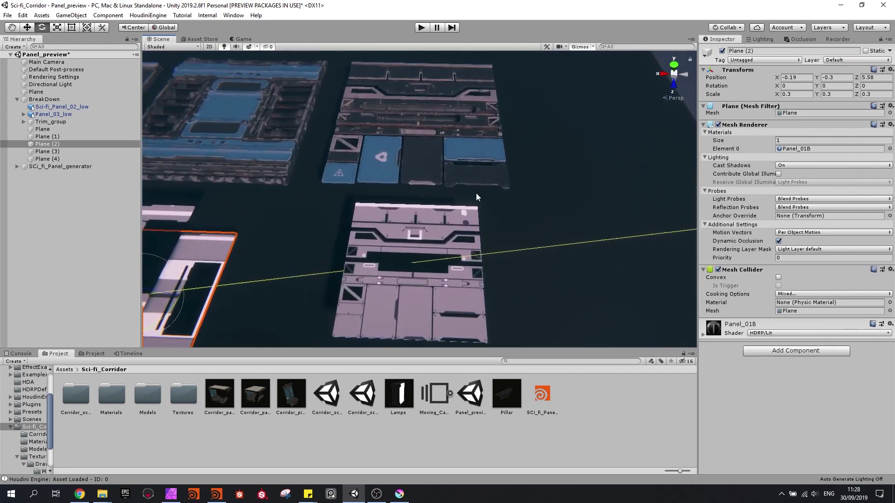
pyautogui.click(454, 223)
pyautogui.keyDown('alt'); pyautogui.moveTo(463, 219); pyautogui.dragTo(438, 202); pyautogui.keyUp('alt')
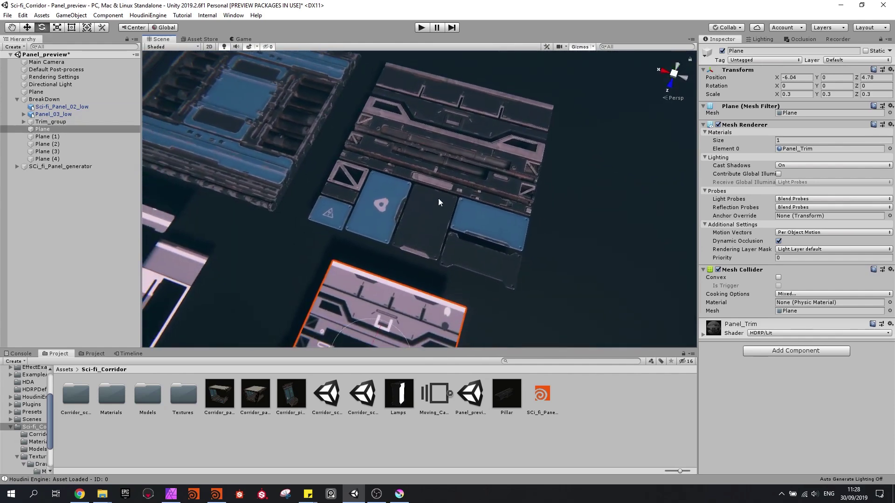
pyautogui.click(454, 108)
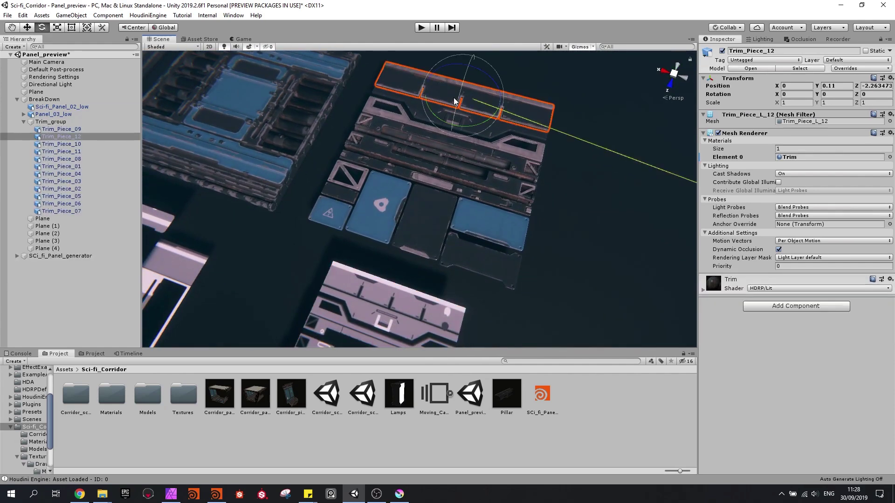
pyautogui.click(429, 199)
pyautogui.click(480, 209)
# - Lift Trim_Piece_09 out of the trim group to a Y position of 2.75, try rotating it about X, and undo the rotation
pyautogui.click(464, 160)
pyautogui.keyDown('alt'); pyautogui.moveTo(463, 161); pyautogui.dragTo(406, 112); pyautogui.keyUp('alt')
pyautogui.press('w')
pyautogui.press('e')
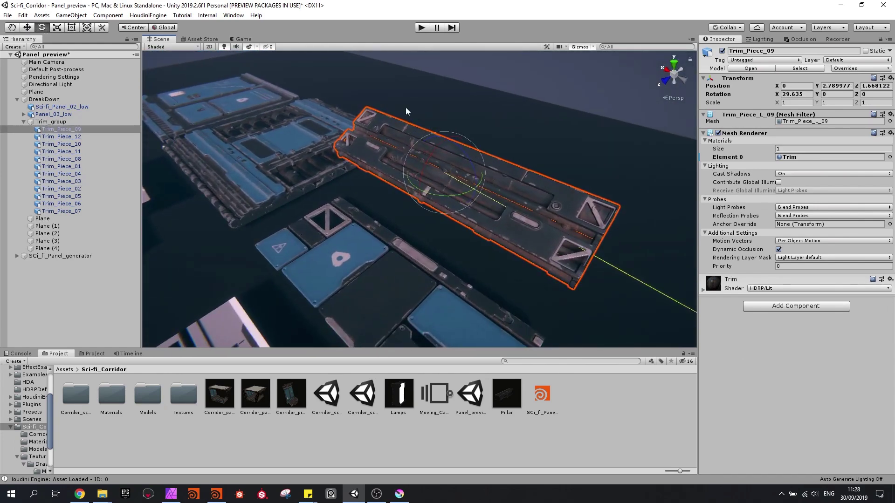
pyautogui.hotkey('ctrl', 'z')
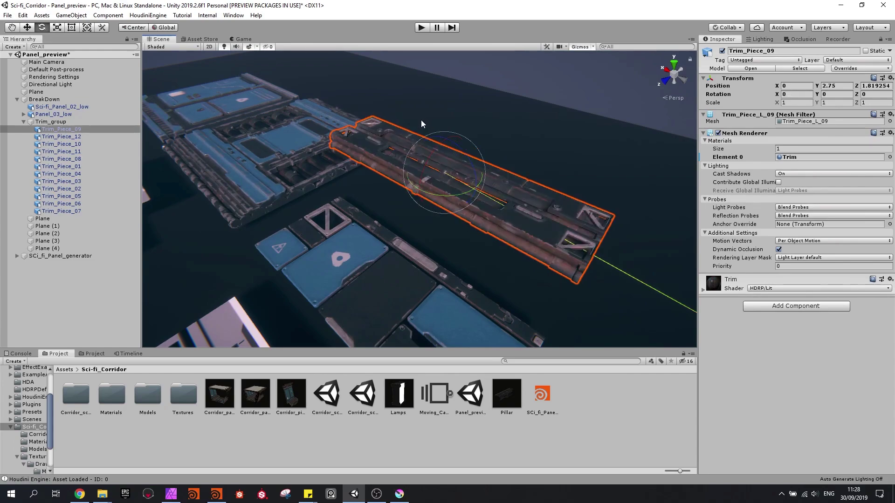